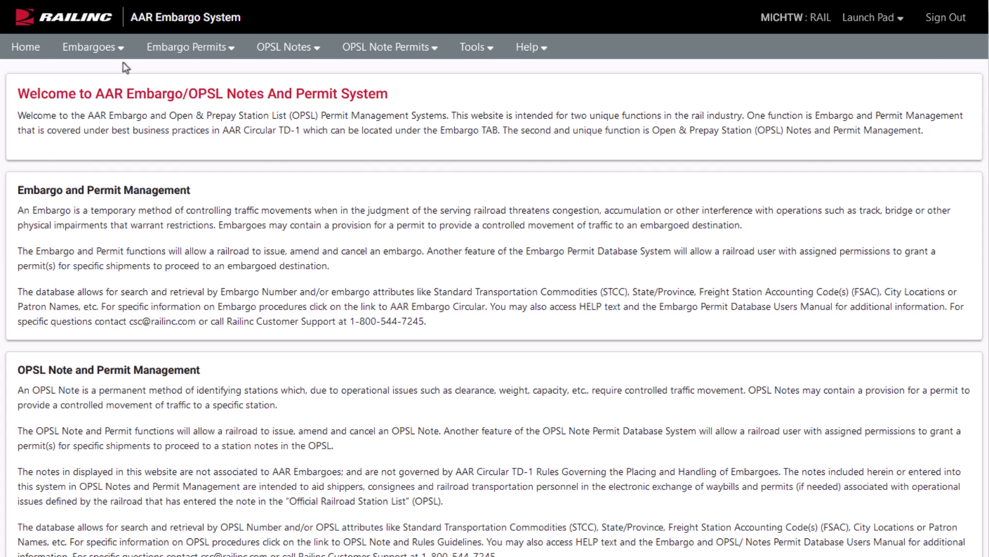
# Step: Open a blank Issue Embargo form from the Embargoes menu and select the Issuing Road field
pyautogui.click(119, 50)
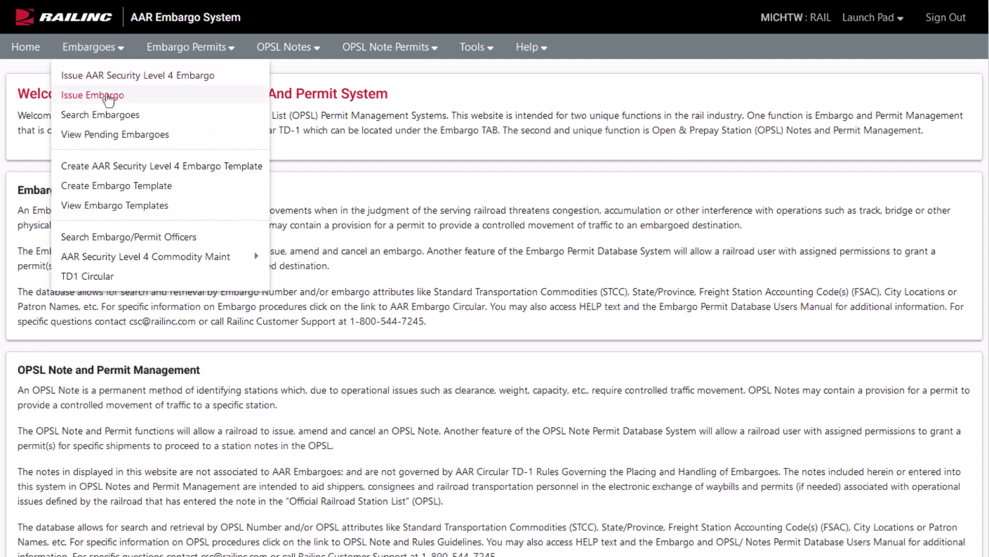
pyautogui.click(108, 96)
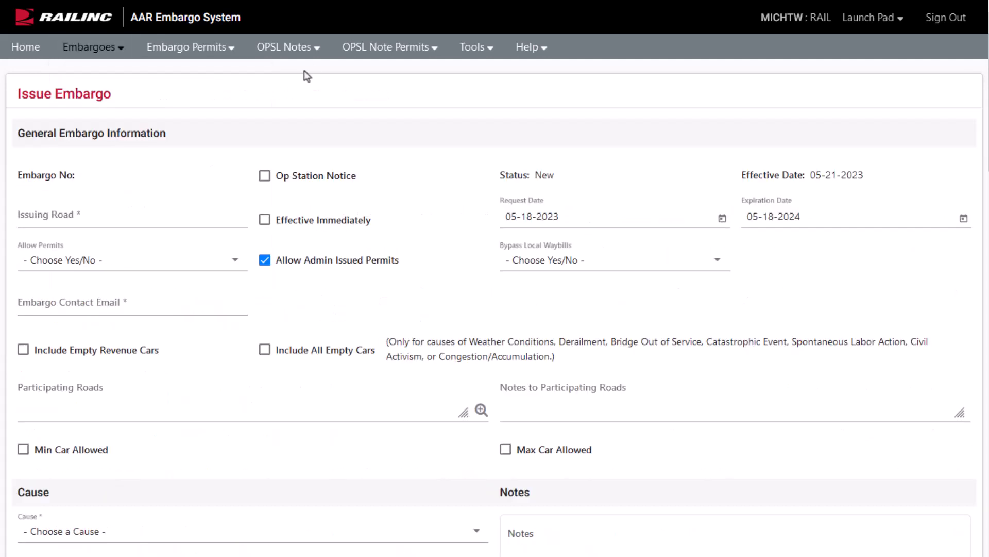
pyautogui.click(315, 50)
pyautogui.click(82, 216)
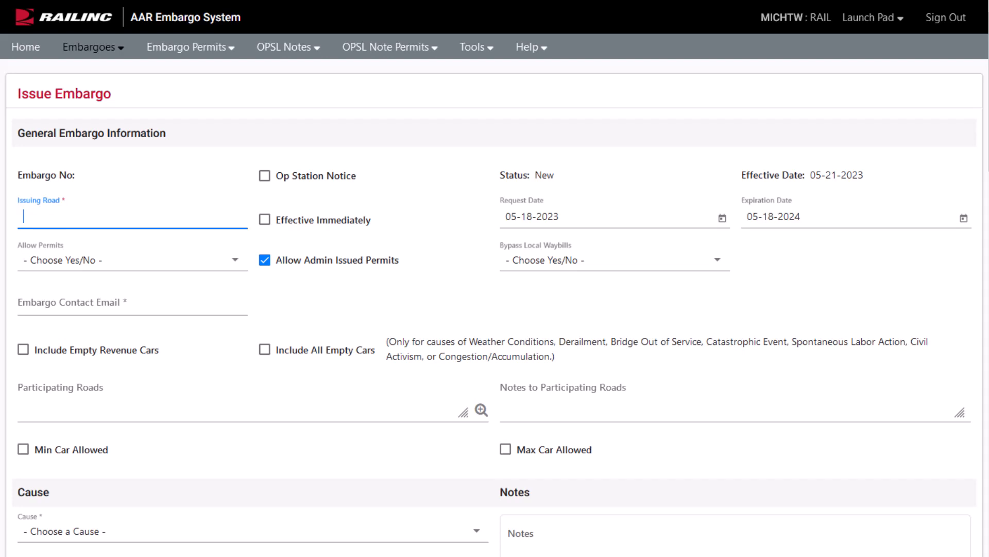
# Step: Enter BNSF as the issuing road
pyautogui.write('BNSF')
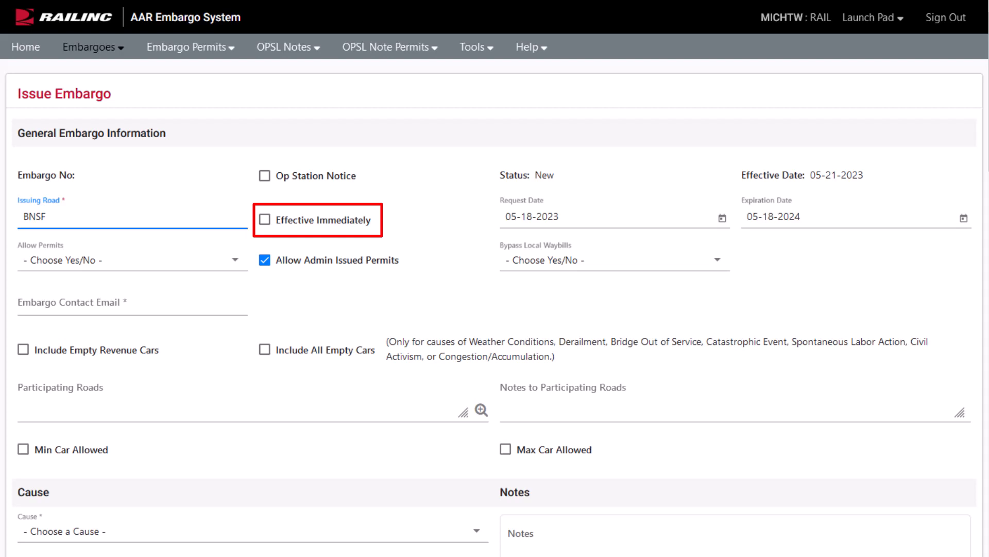
# Step: Set Allow Permits to Yes and Bypass Local Waybills to No
pyautogui.click(132, 260)
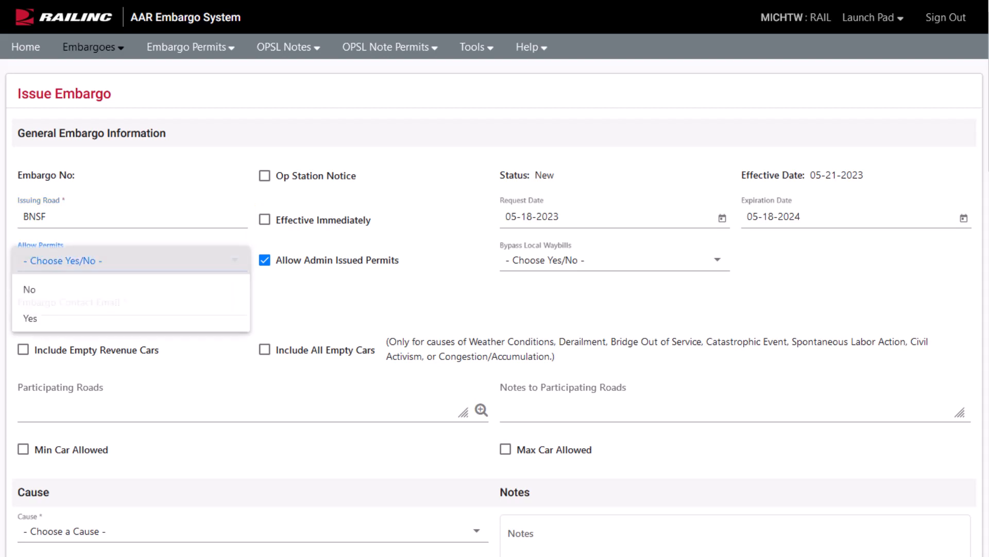
pyautogui.click(132, 320)
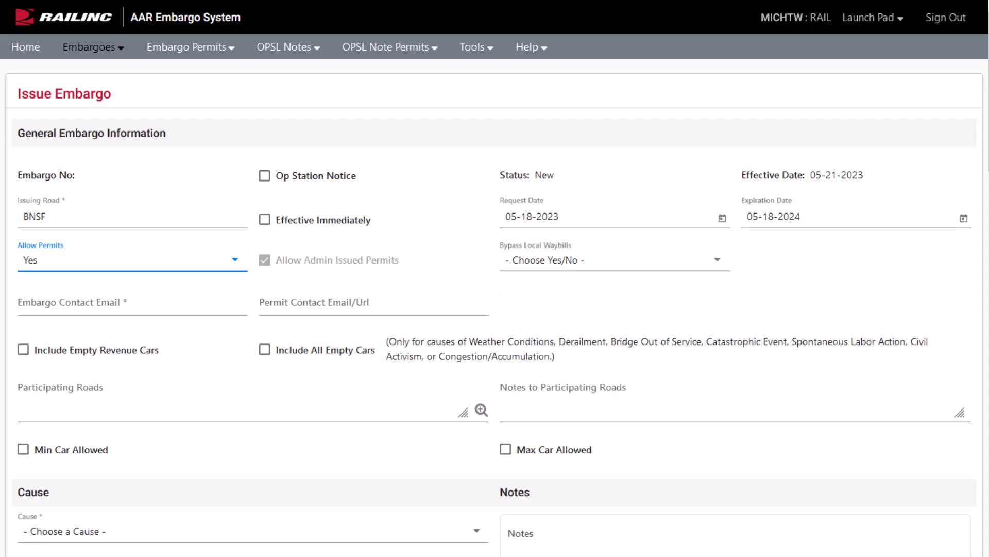
pyautogui.click(614, 259)
pyautogui.click(615, 289)
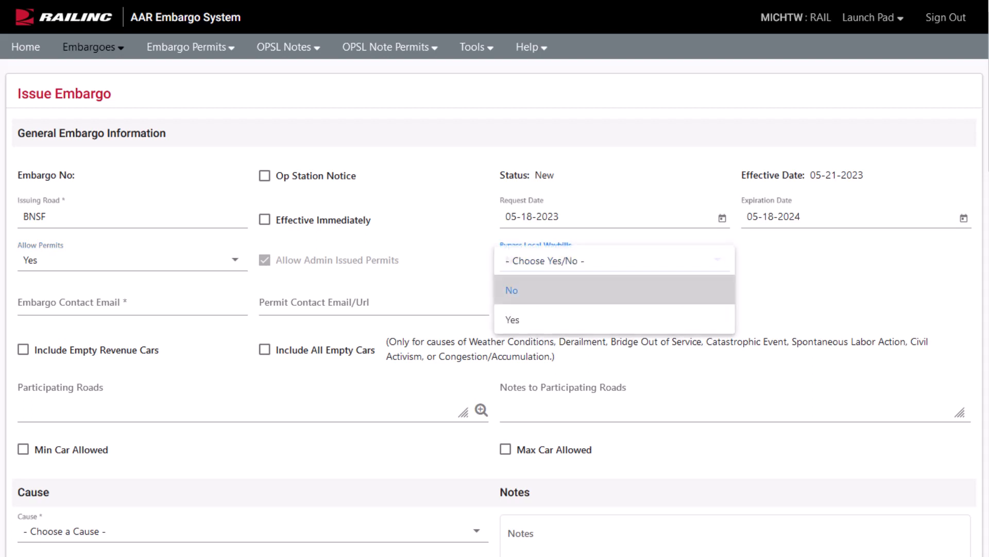
# Step: Enter the embargo contact's e-mail address and tick Include All Empty Cars
pyautogui.press('Tab')
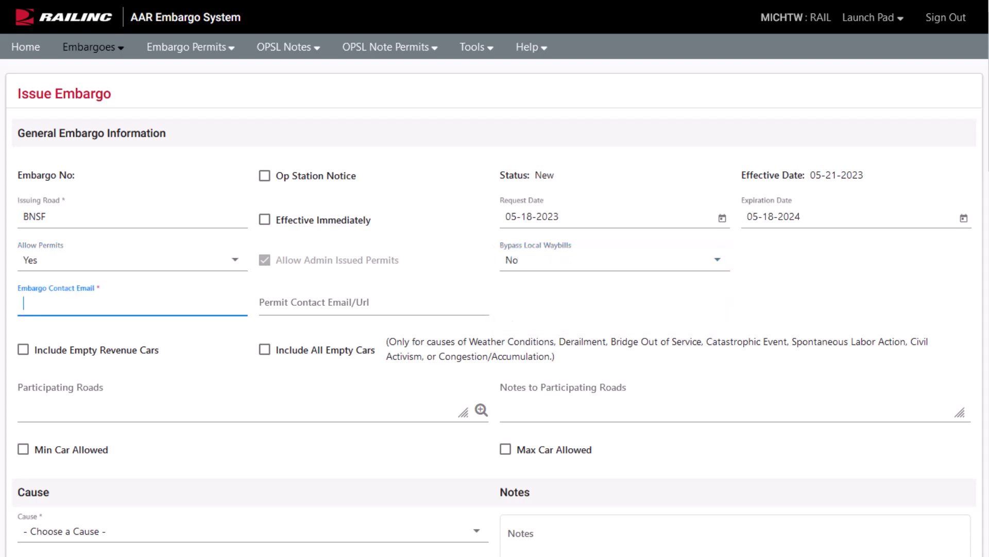
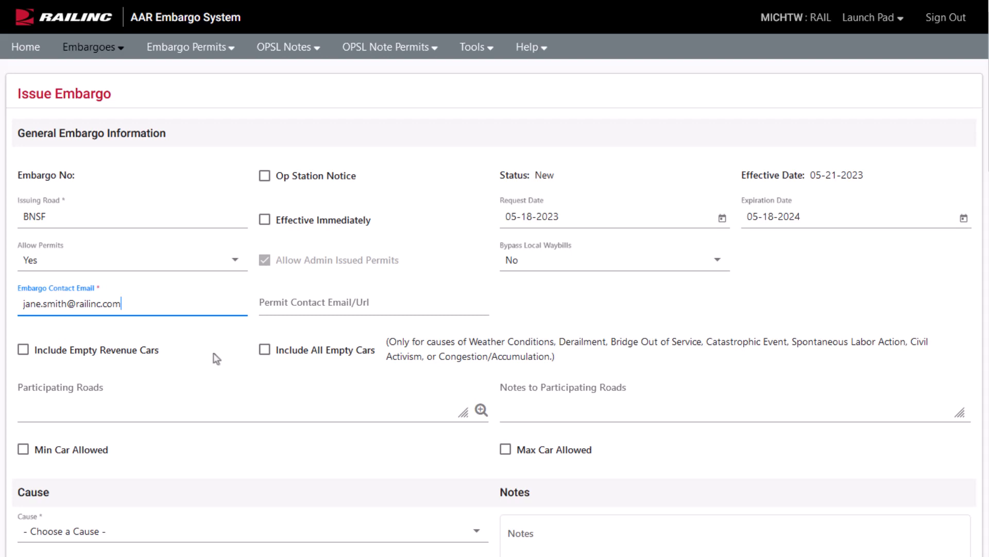
pyautogui.click(265, 350)
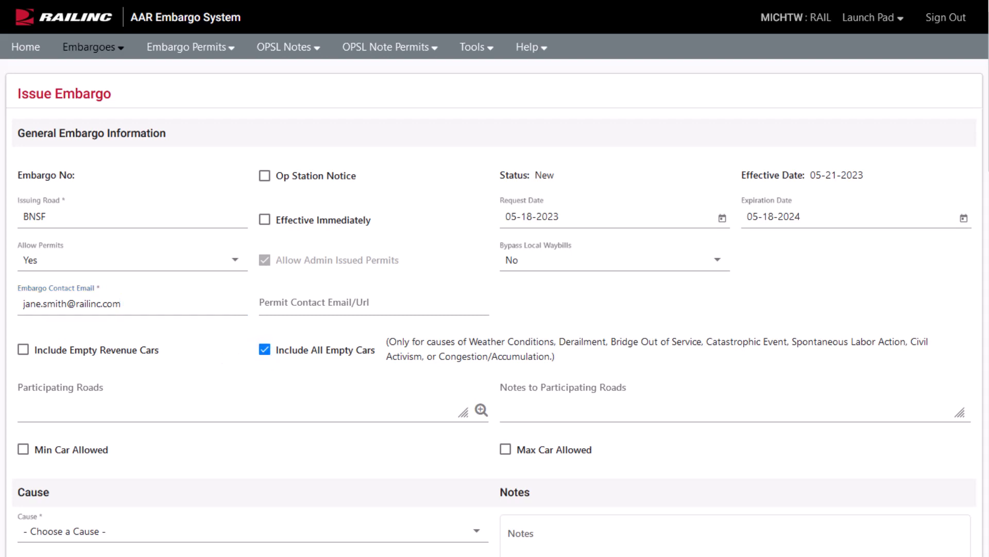
# Step: Enter CN,UP,CSXT,NS as participating roads and paste the flooded-area note for them
pyautogui.click(237, 400)
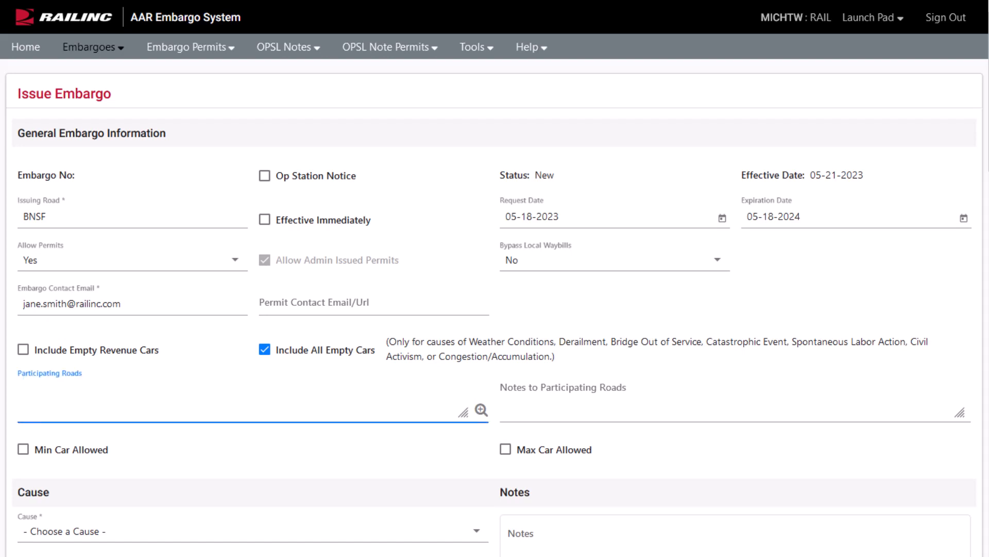
pyautogui.write('CN,UP,CSXT,NS')
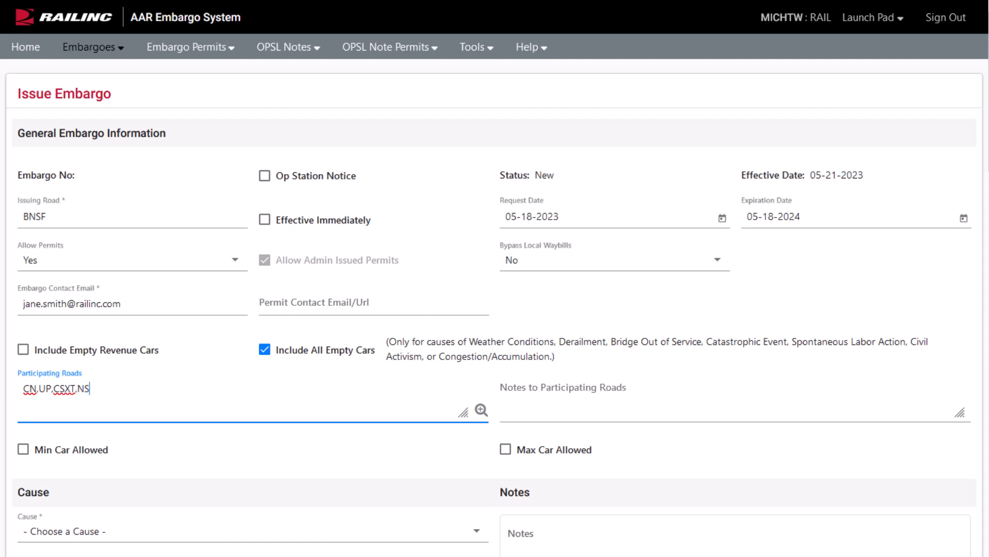
pyautogui.click(563, 388)
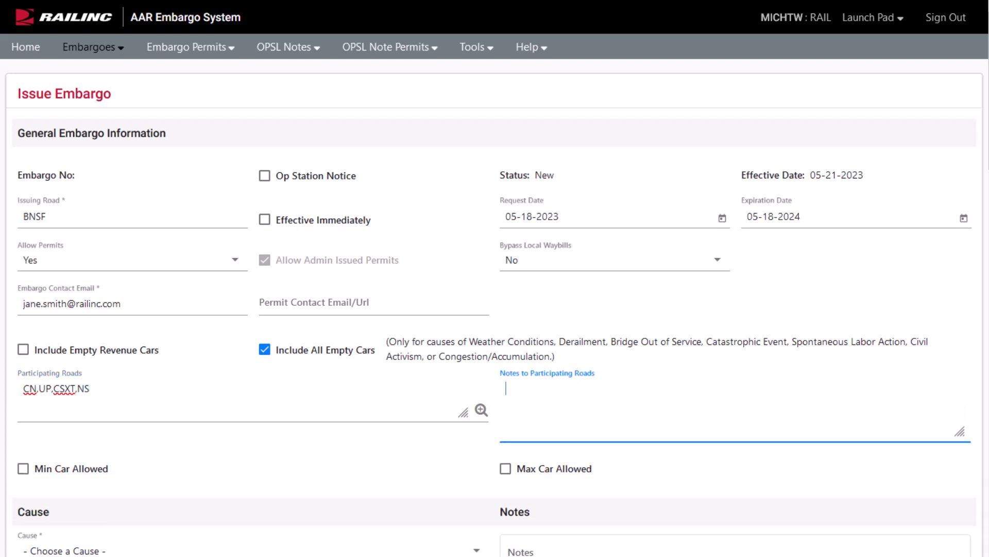
pyautogui.write('Please participate if you have traffic moving to/from these flooded areas.')
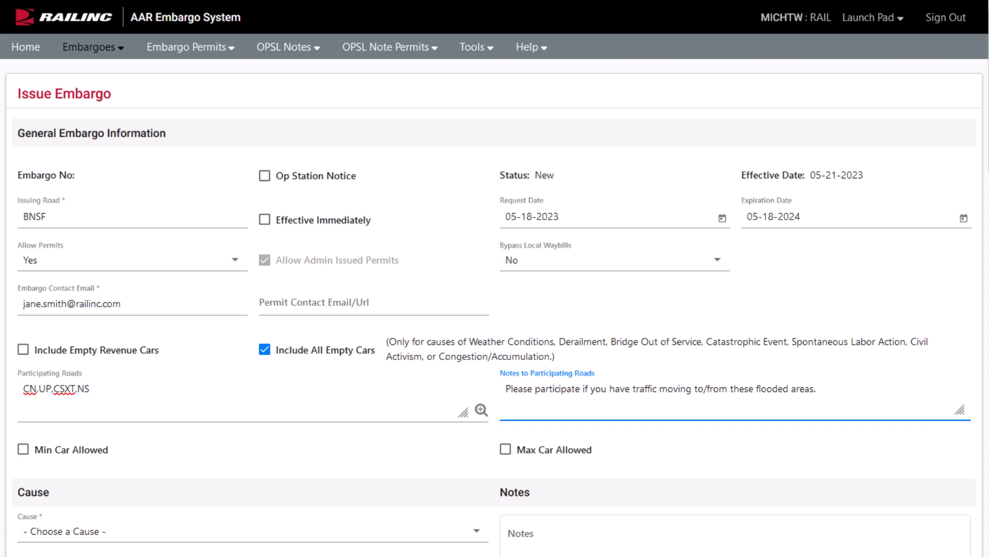
# Step: Toggle the Min/Max Car Allowed options on and back off, leaving no car limits
pyautogui.click(506, 449)
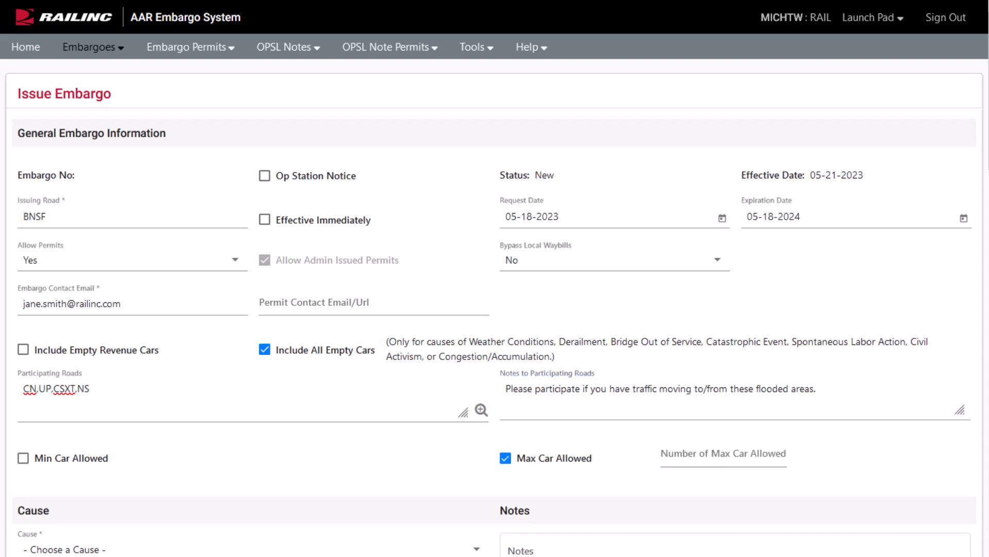
pyautogui.click(23, 458)
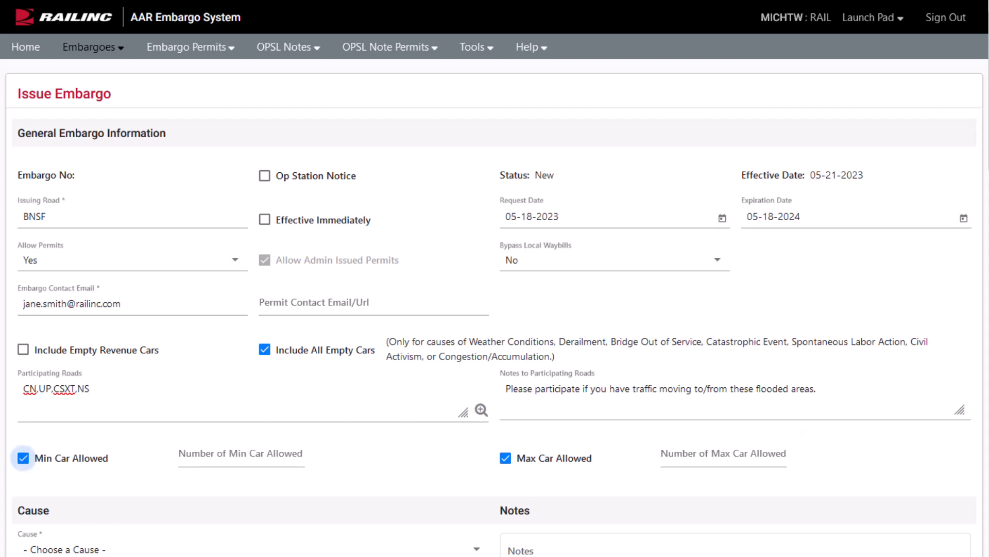
pyautogui.click(23, 457)
pyautogui.click(506, 458)
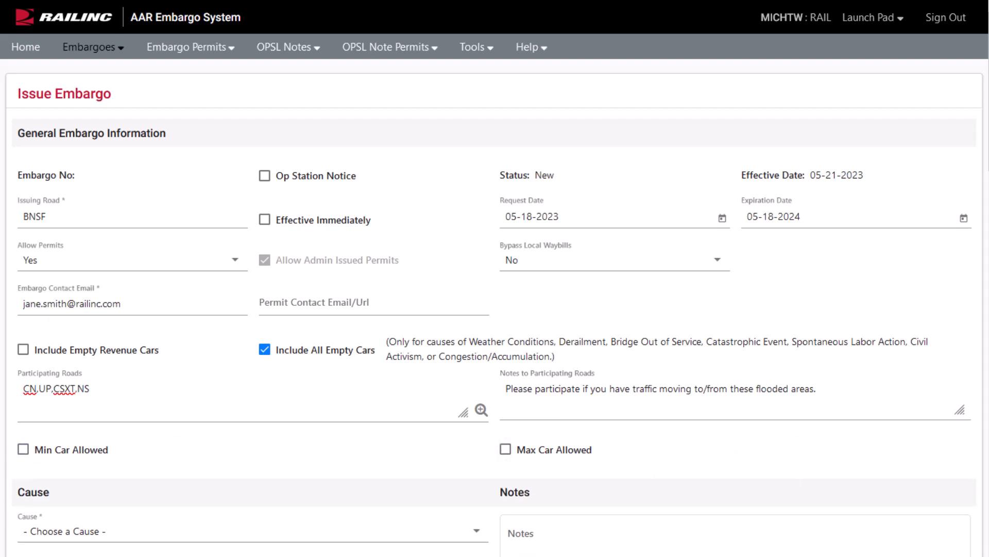
pyautogui.scroll(-5, 495, 309)
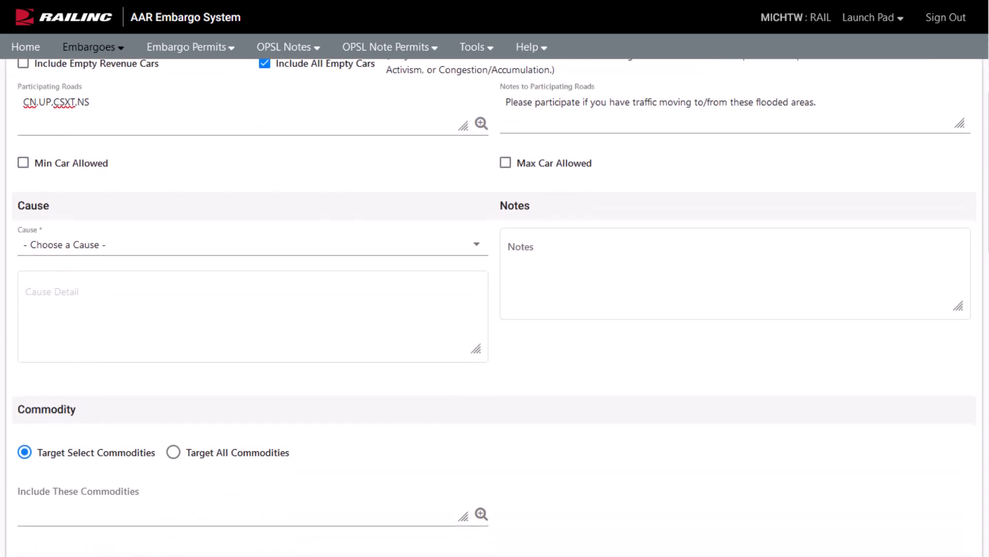
# Step: Set the cause to 'Weather Conditions - specify' and paste the flooding description as Cause Detail
pyautogui.click(253, 244)
pyautogui.scroll(-6, 124, 276)
pyautogui.click(123, 276)
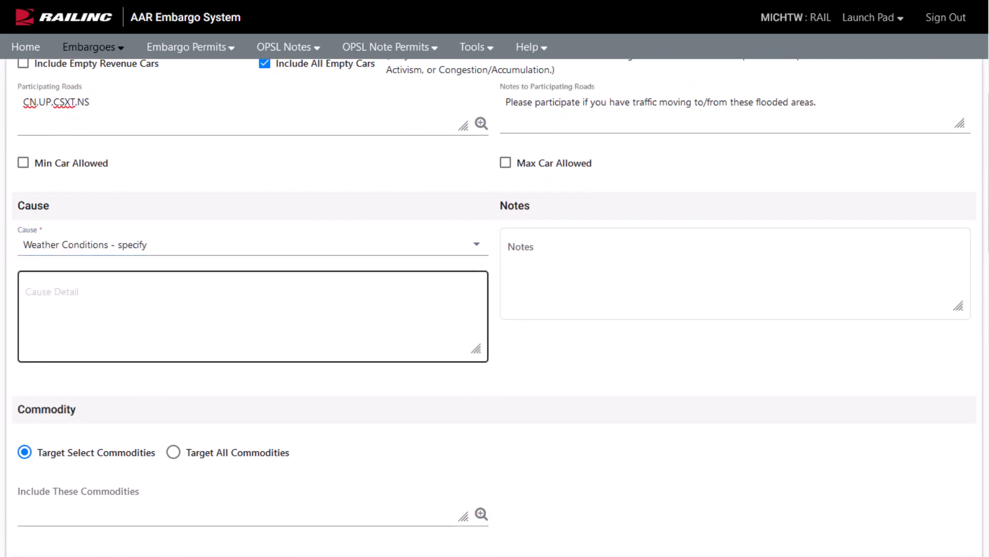
pyautogui.click(252, 317)
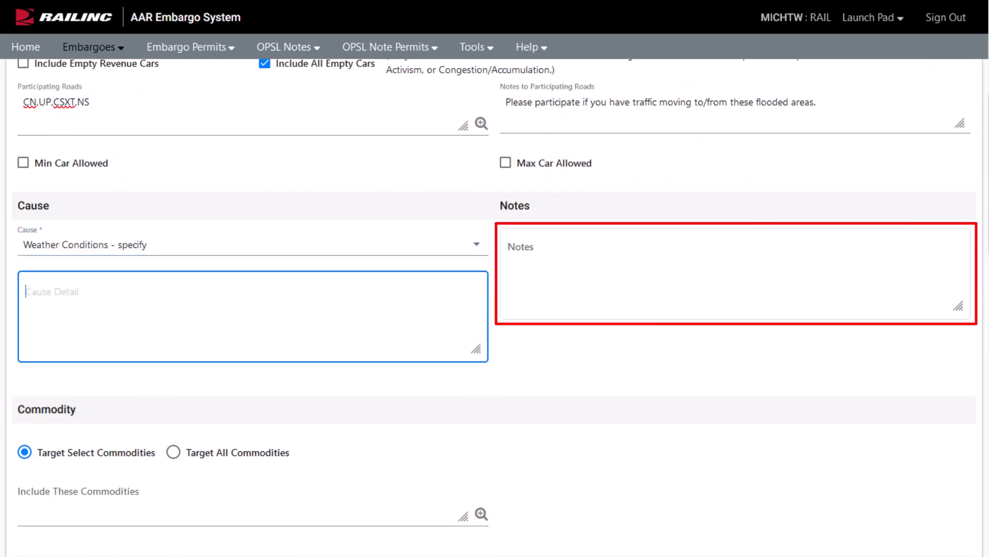
pyautogui.write('Flooding in select areas causing a direct impact on track conditions')
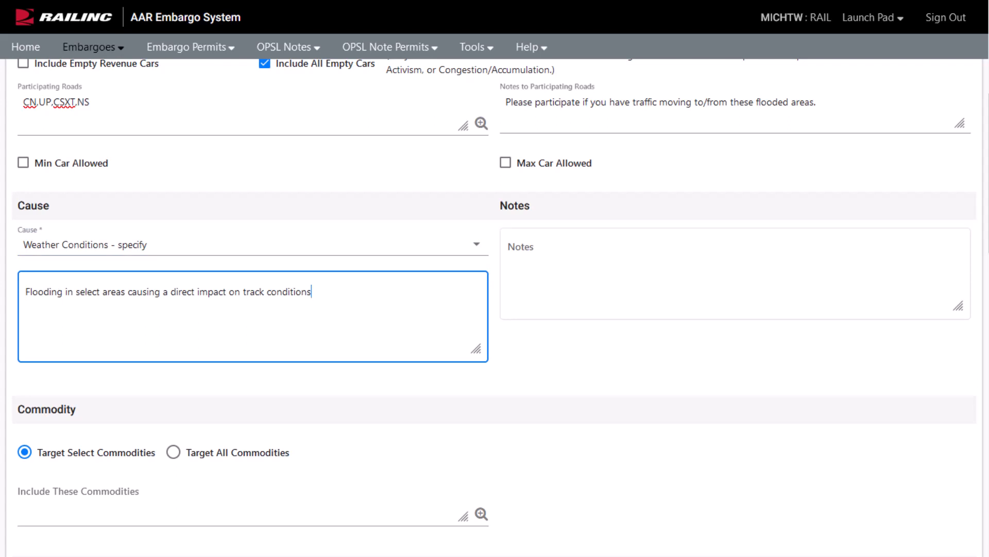
# Step: Select Target All Commodities and bring up the FSAC Lookup for origin stations
pyautogui.scroll(-6, 495, 304)
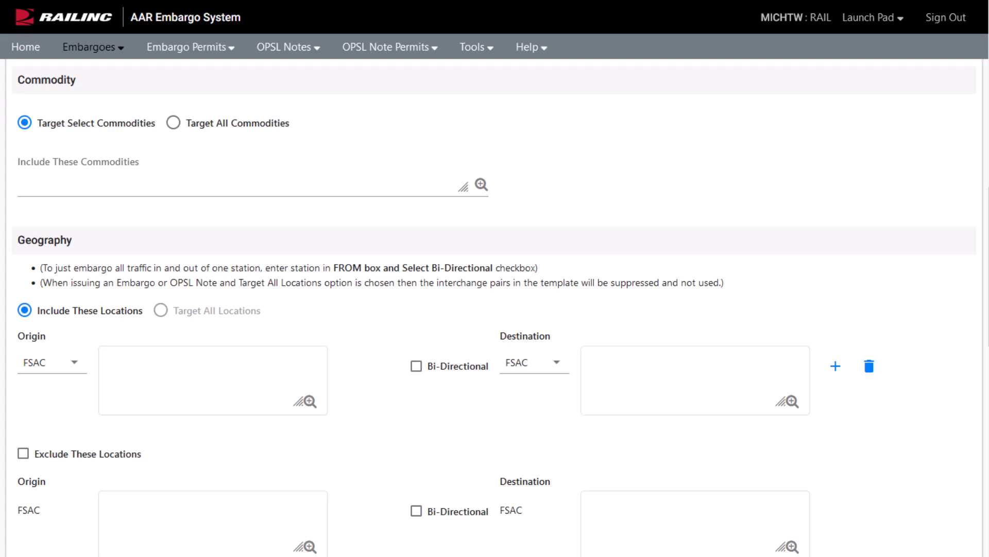
pyautogui.click(174, 129)
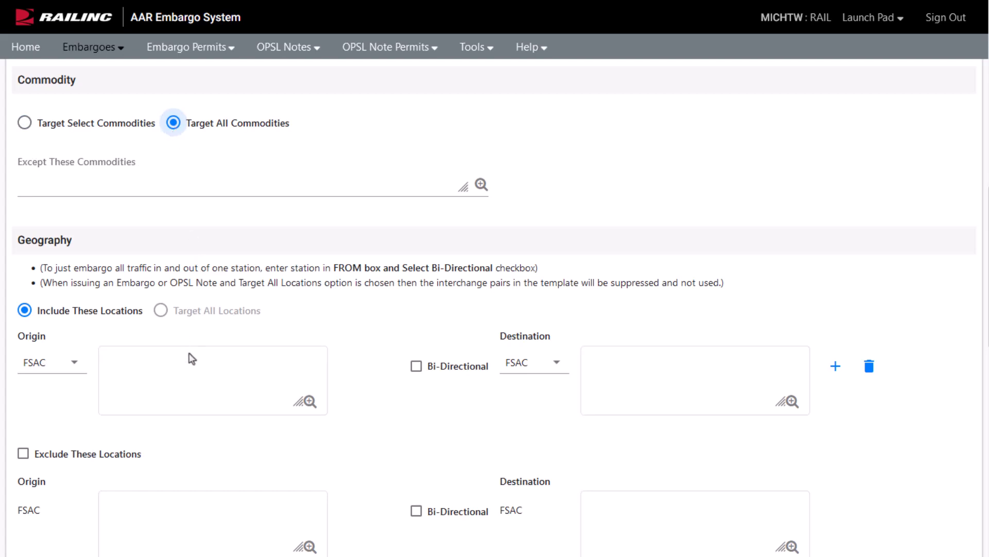
pyautogui.click(310, 401)
pyautogui.click(322, 324)
# Step: Search FSAC 261*, add all 18 BNSF stations as origins, and make it Bi-Directional
pyautogui.write('261*')
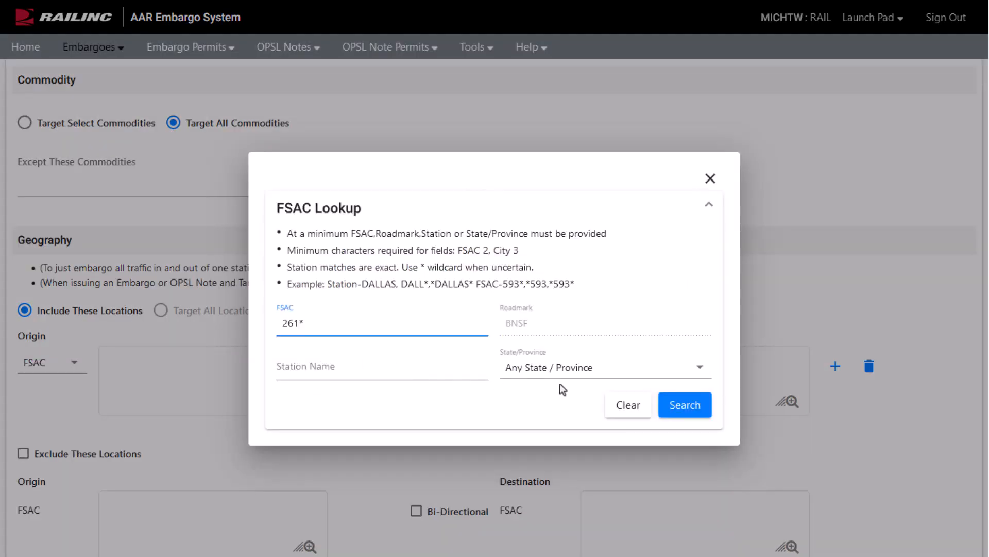
pyautogui.click(669, 407)
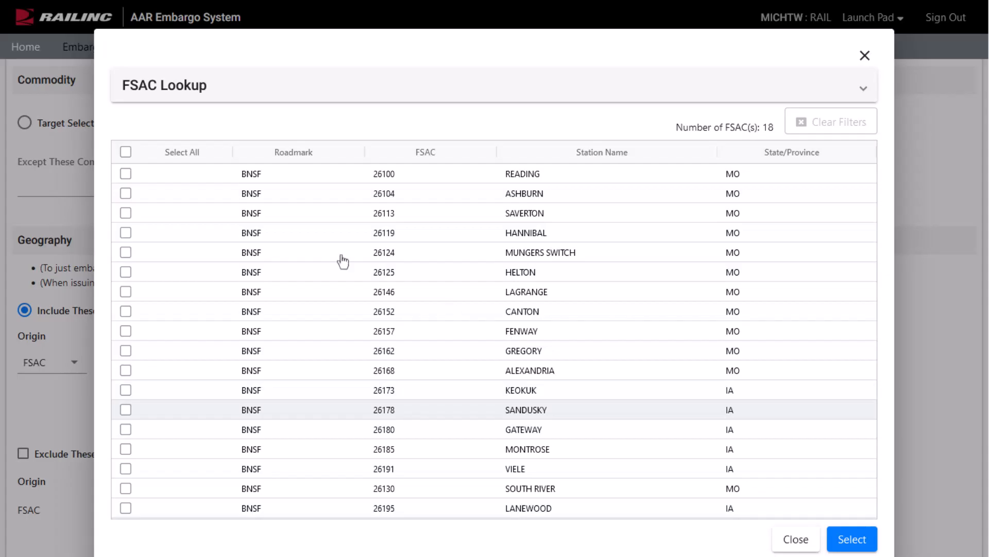
pyautogui.click(125, 152)
pyautogui.click(848, 537)
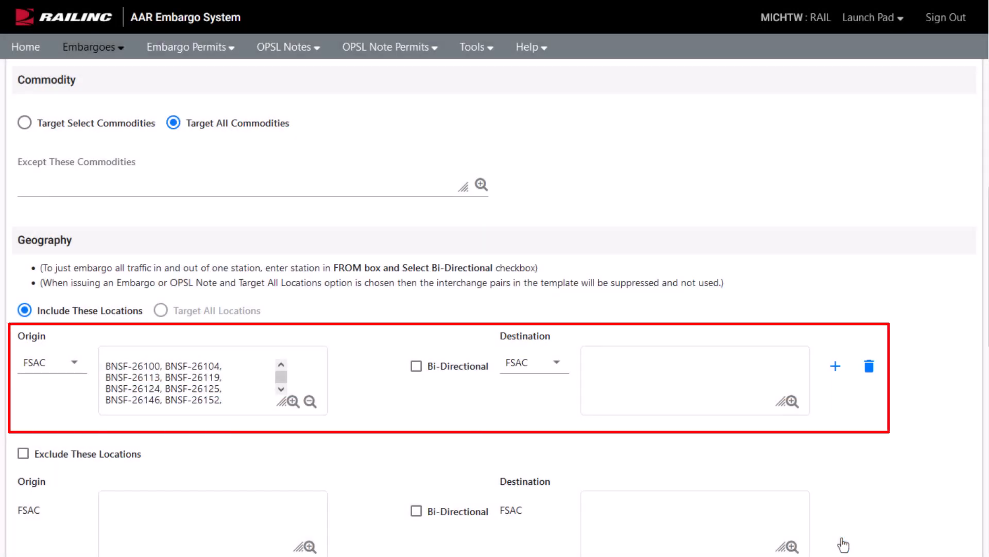
pyautogui.click(416, 366)
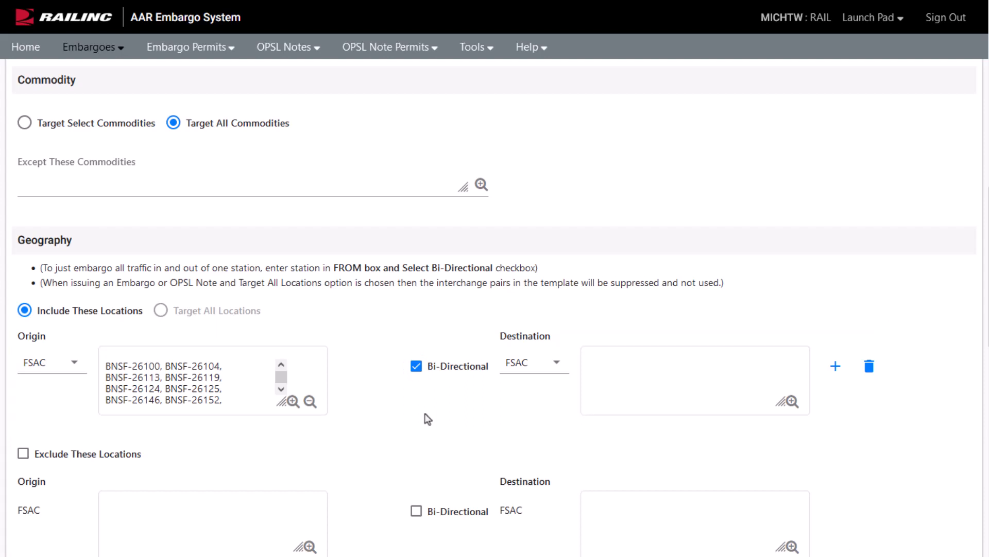
# Step: Add an extra location row, then delete it again and confirm
pyautogui.click(836, 366)
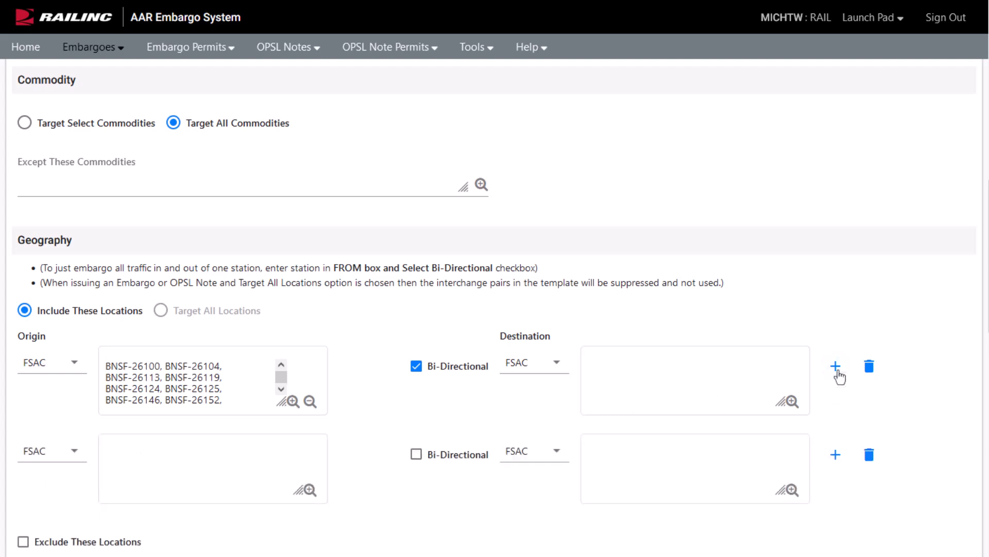
pyautogui.click(869, 456)
pyautogui.click(577, 336)
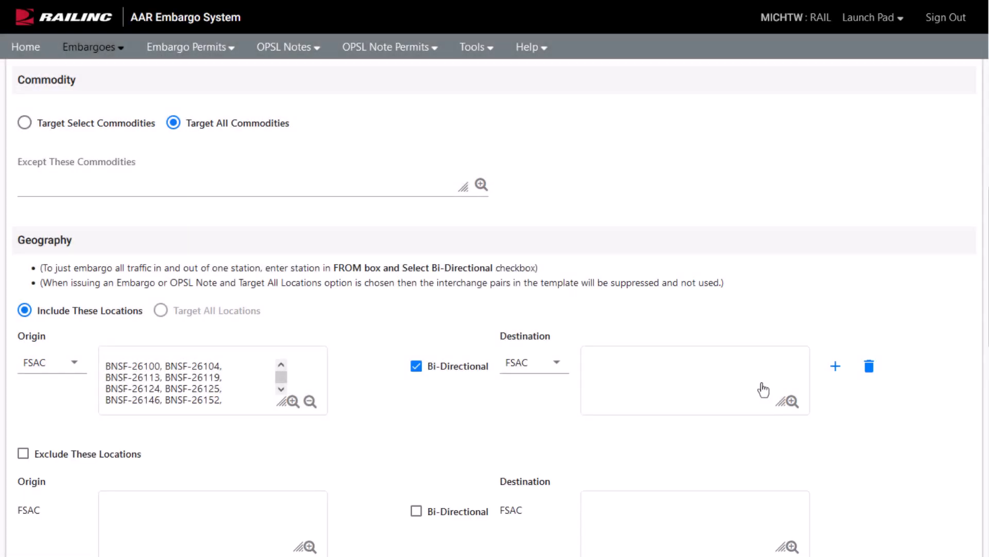
pyautogui.scroll(-3, 324, 478)
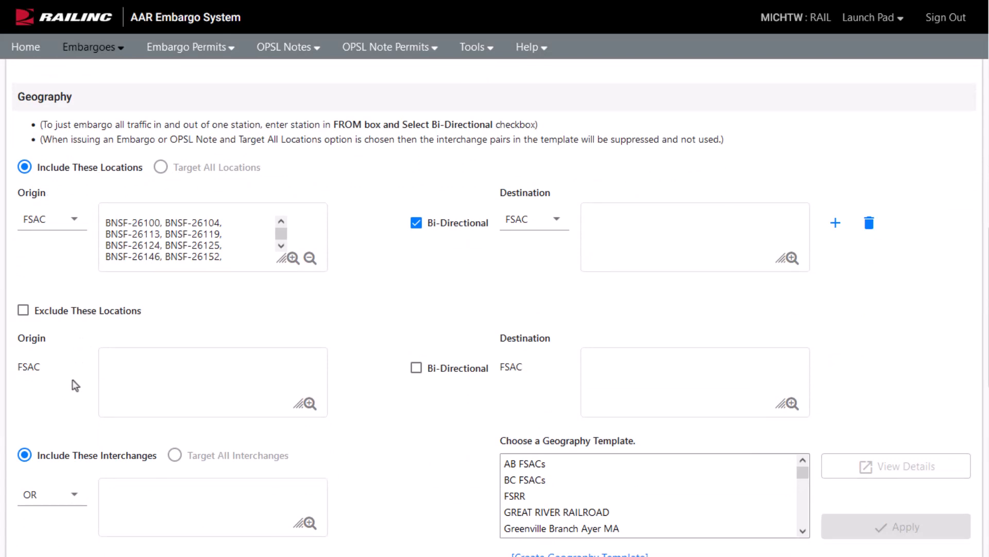
pyautogui.scroll(-4, 72, 380)
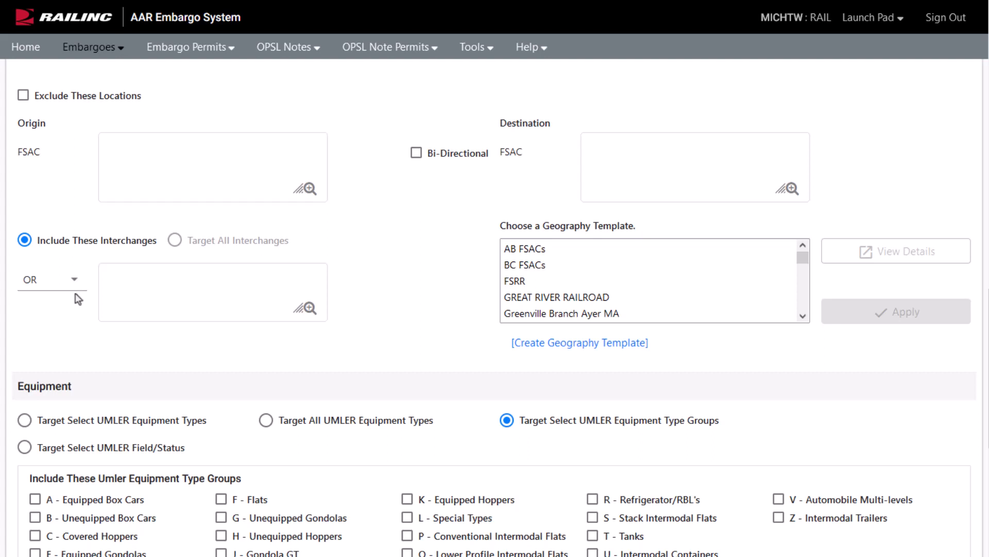
pyautogui.click(76, 292)
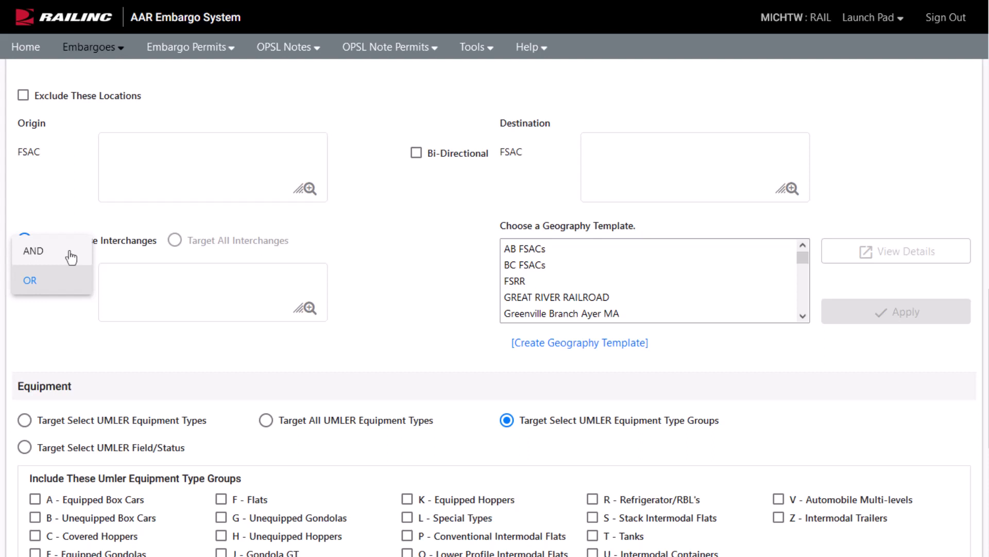
pyautogui.click(73, 281)
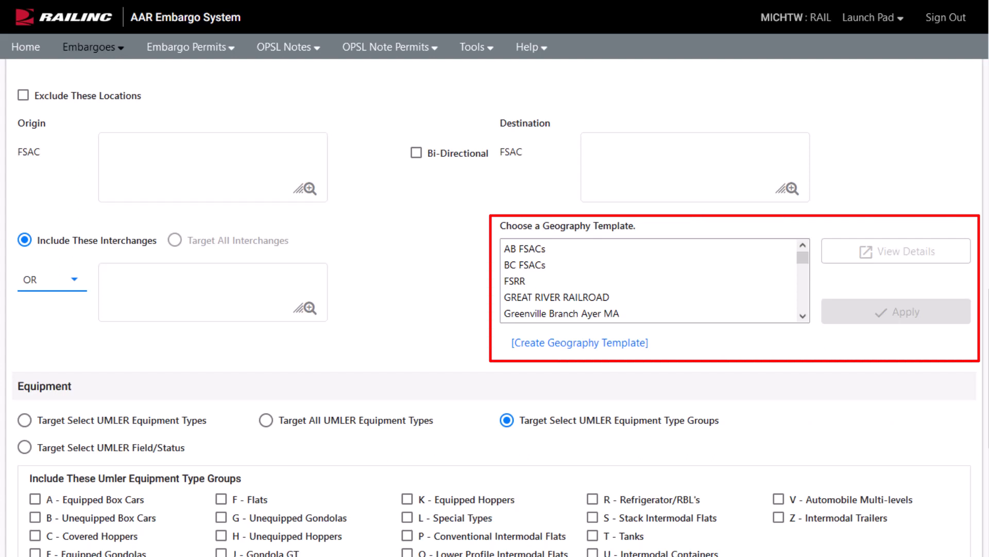
pyautogui.click(381, 442)
pyautogui.scroll(-4, 381, 442)
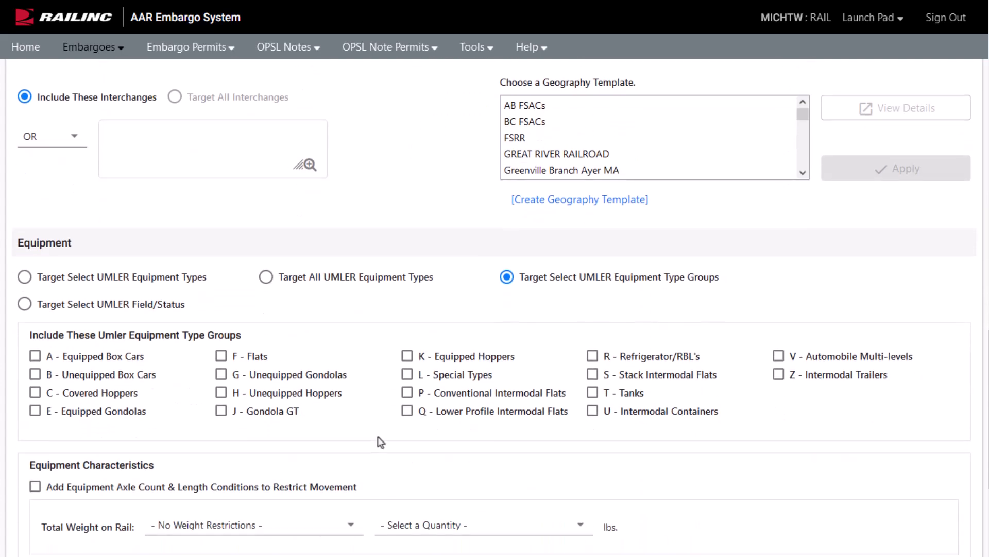
# Step: Check T - Tanks and set Total Weight on Rail to Greater than 263000 lbs
pyautogui.scroll(-1, 380, 442)
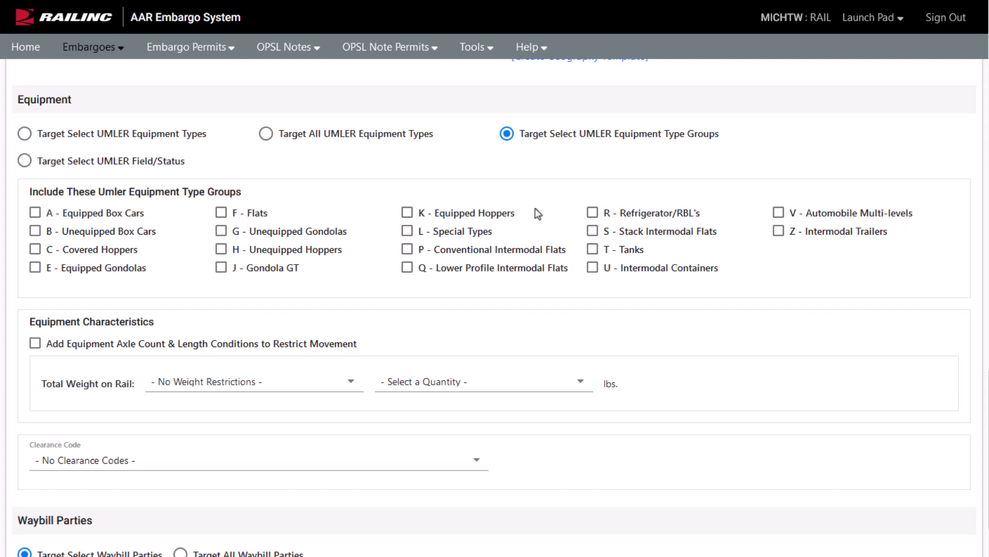
pyautogui.click(593, 257)
pyautogui.click(351, 388)
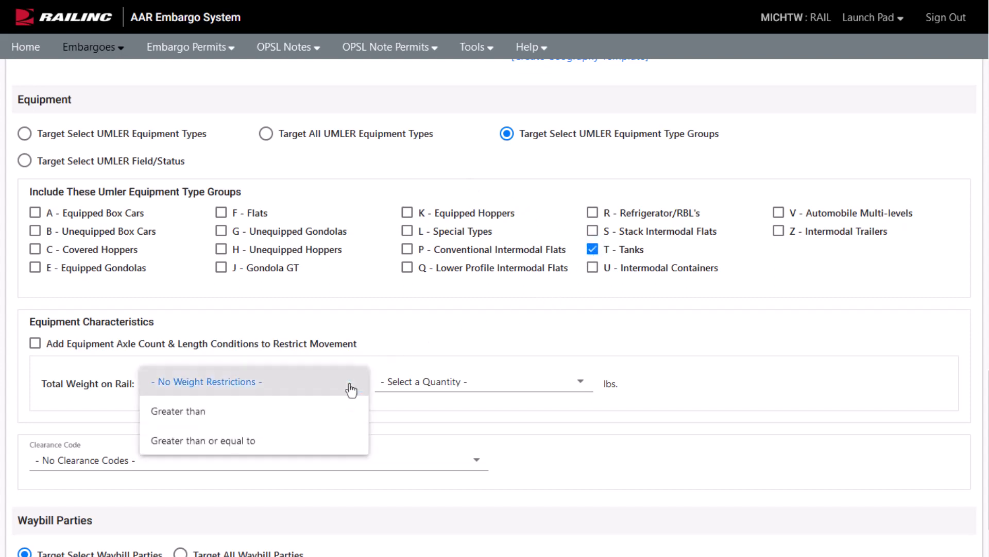
pyautogui.click(261, 413)
pyautogui.click(495, 387)
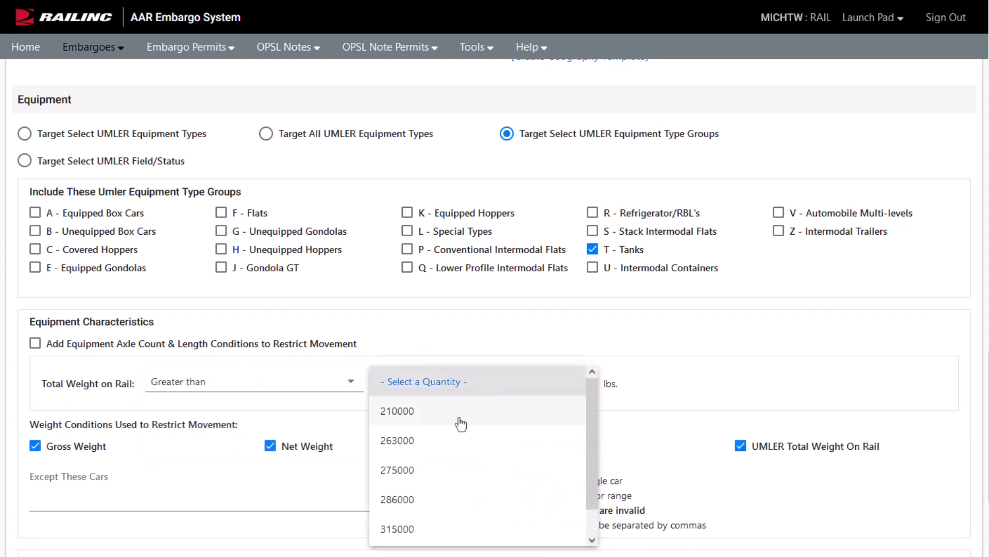
pyautogui.click(435, 445)
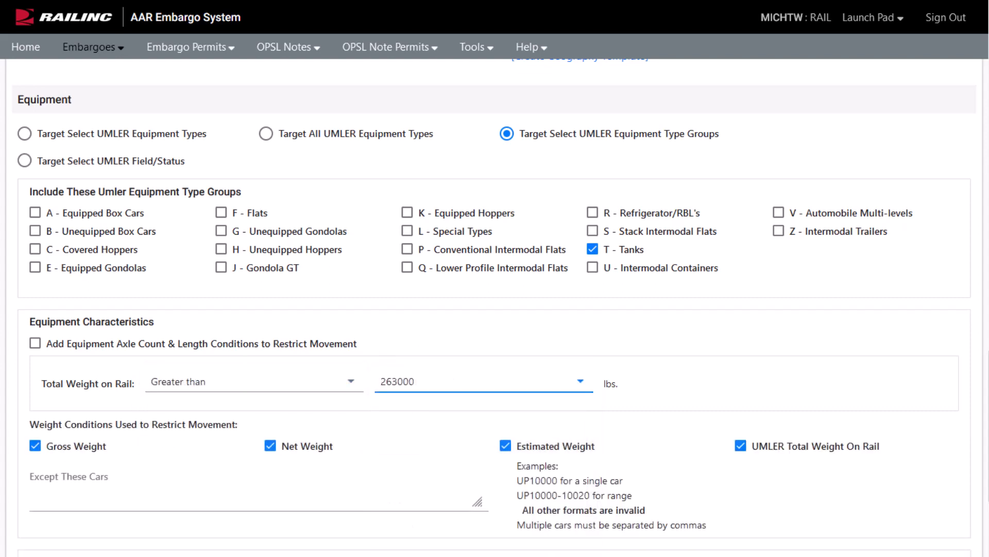
pyautogui.scroll(-1, 495, 304)
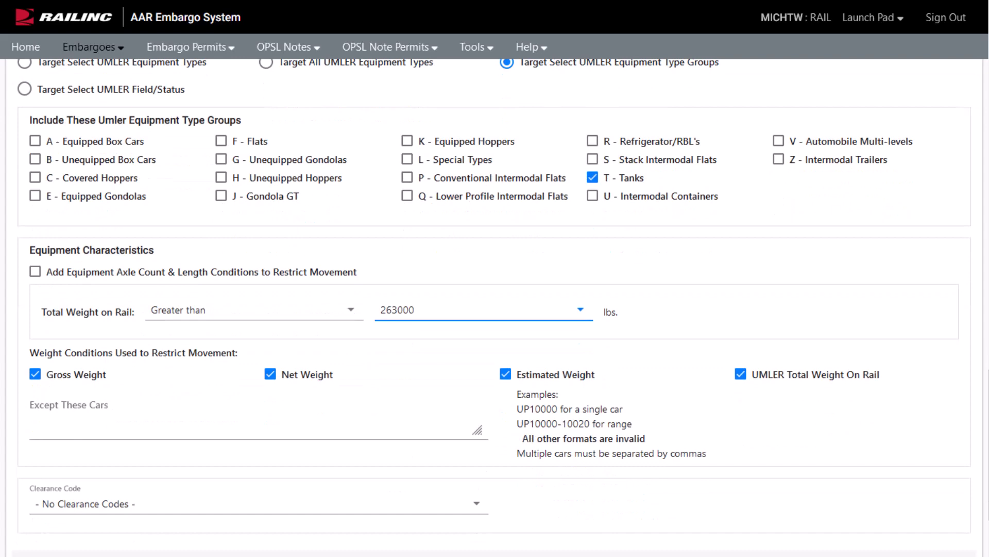
pyautogui.scroll(-1, 495, 305)
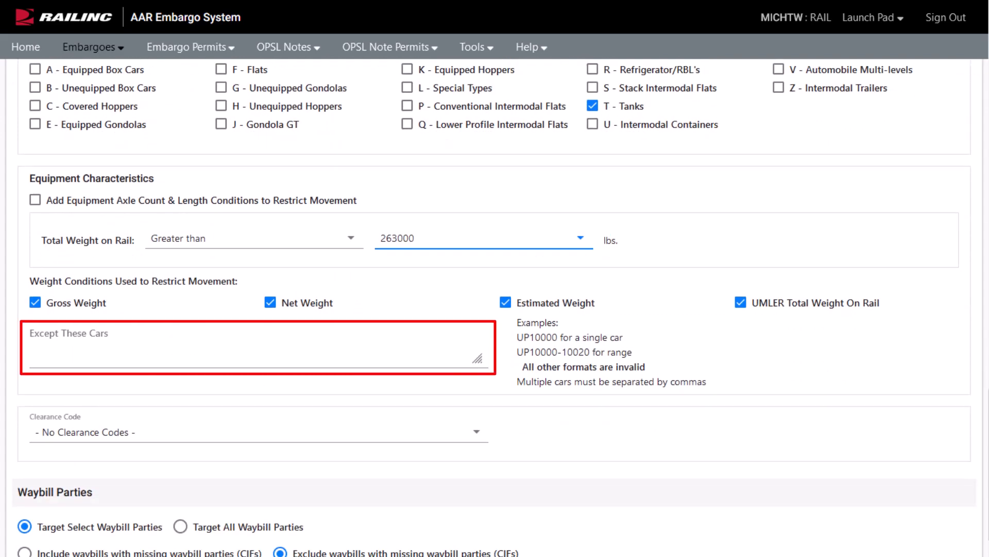
# Step: Keep Any matching, target all waybill parties, and except RAILINC CORP as Shipper and Care of party
pyautogui.scroll(-2, 96, 481)
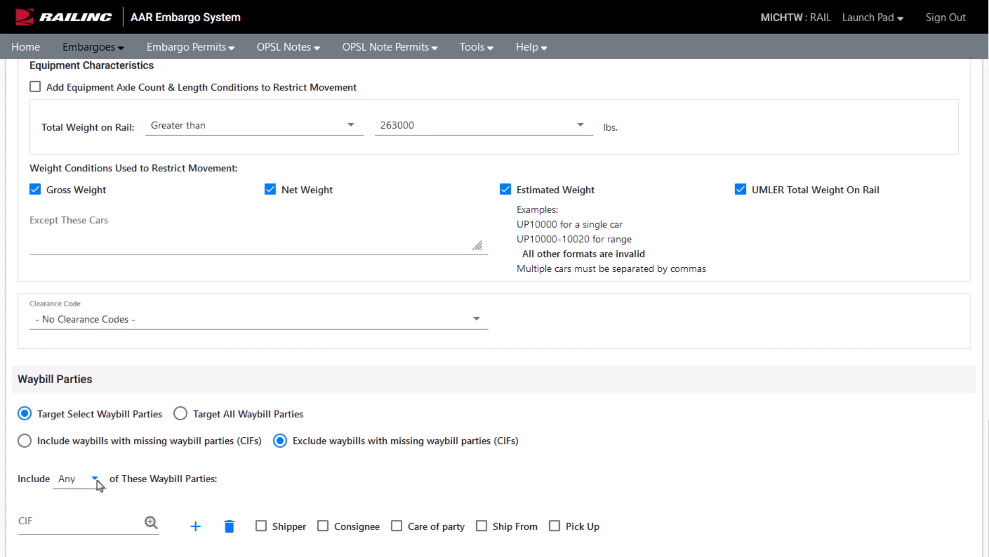
pyautogui.click(96, 479)
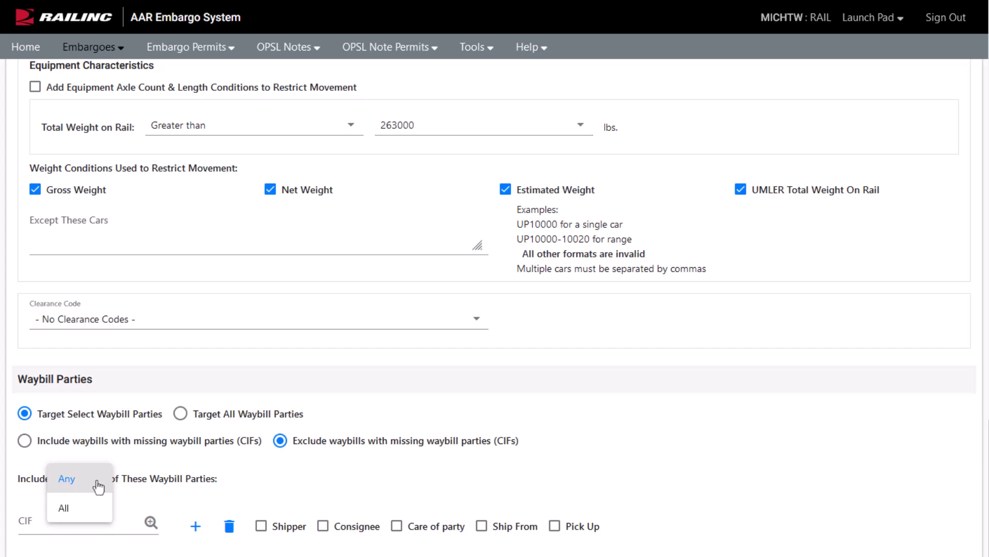
pyautogui.click(98, 485)
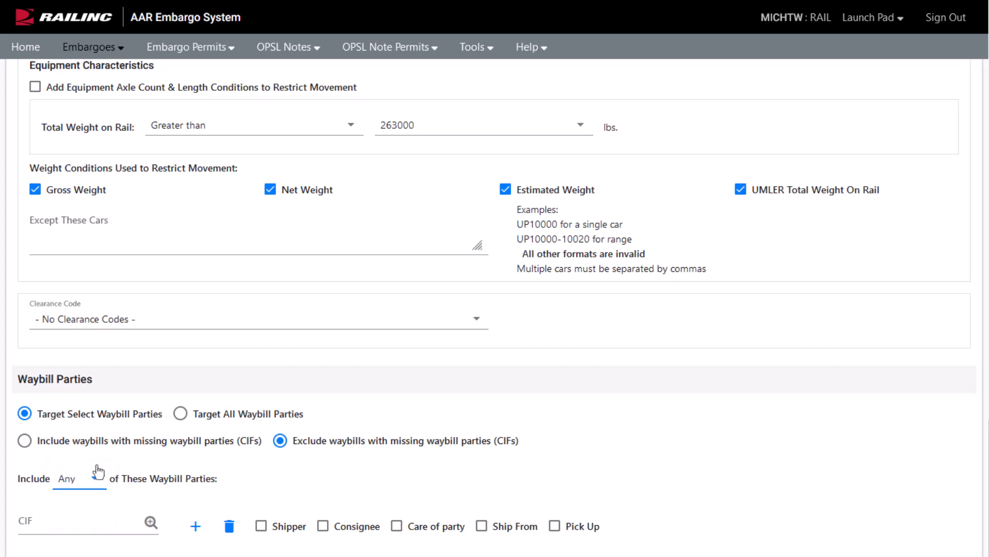
pyautogui.click(180, 413)
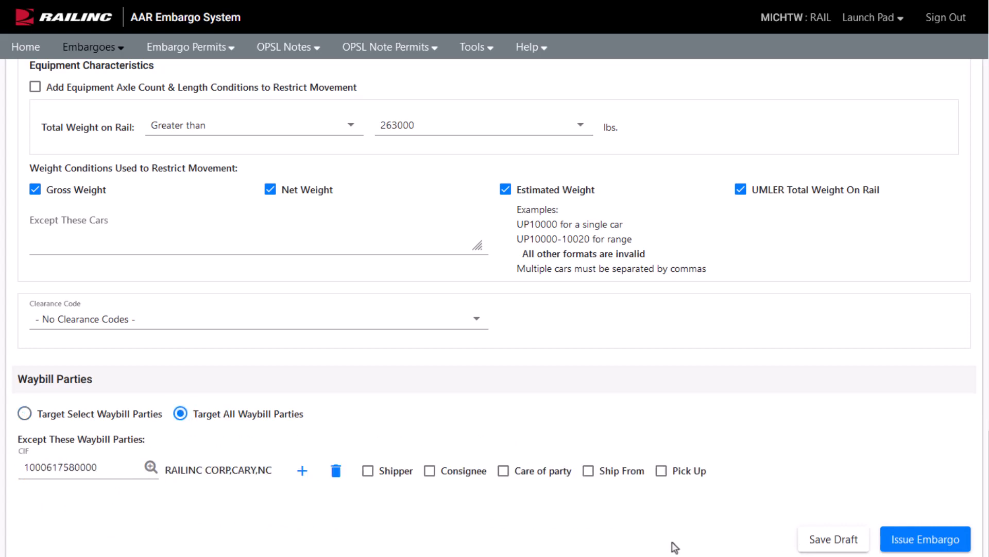
pyautogui.click(366, 471)
pyautogui.click(503, 471)
# Step: Submit the embargo, review the Embargo Details page, and confirm issuing it as Pending
pyautogui.click(948, 541)
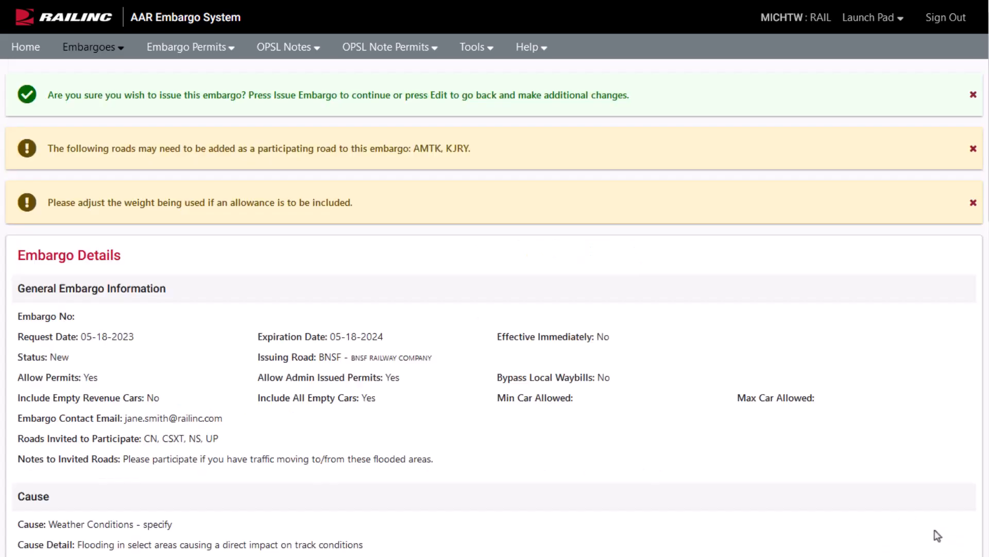
pyautogui.scroll(-6, 923, 523)
pyautogui.scroll(-3, 916, 515)
pyautogui.scroll(-3, 915, 517)
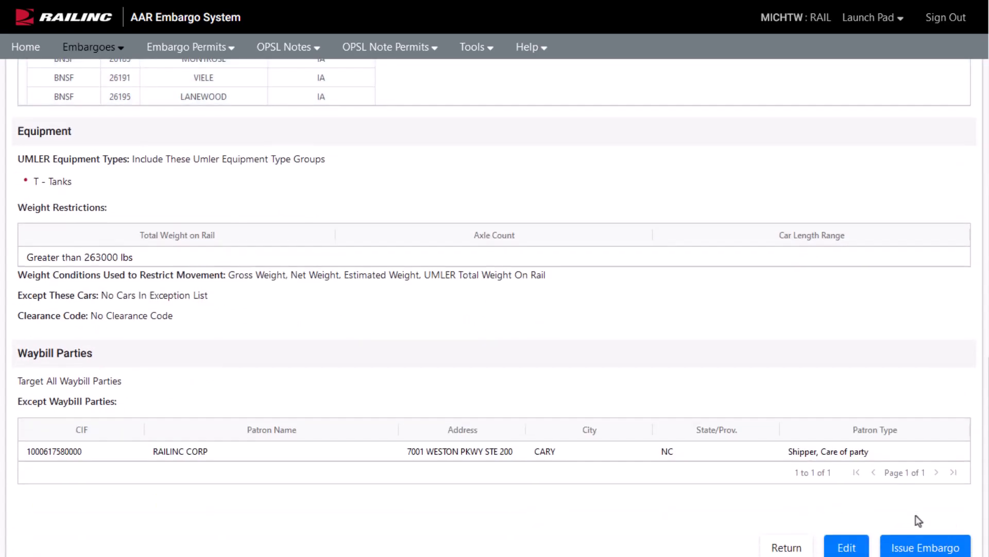
pyautogui.click(923, 539)
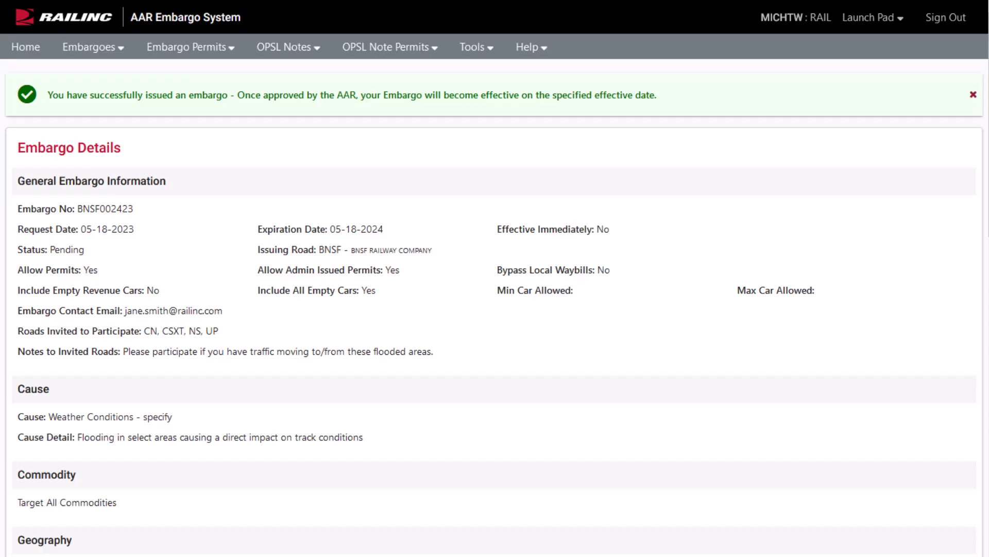